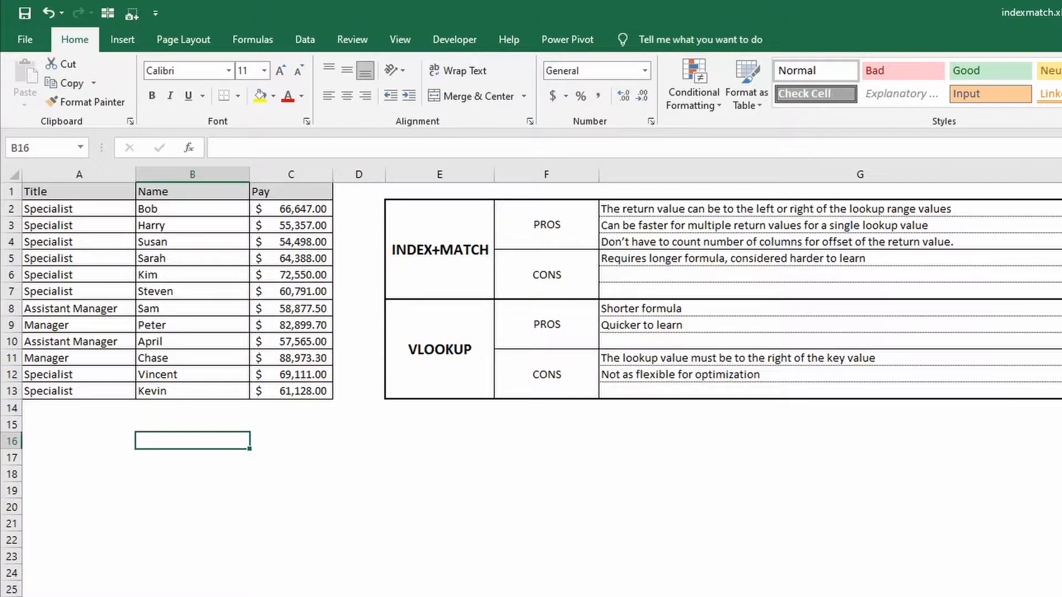
Enter =INDEX(B2:B13,3) in cell B17 to return the third listed name, and clear the cell.
left_click_drag(219, 212, 237, 389)
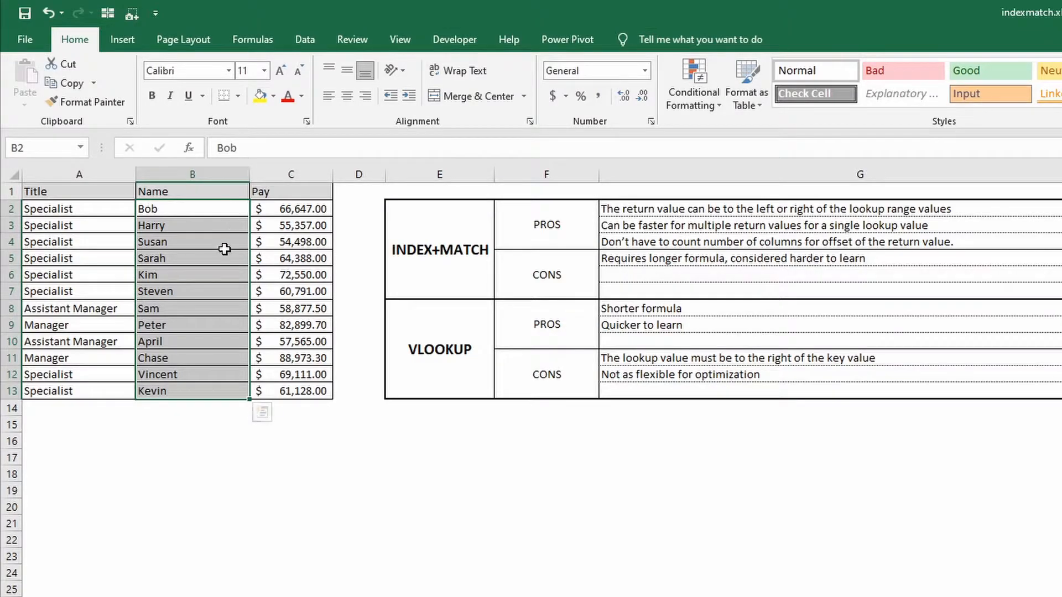
left_click(183, 463)
type("=")
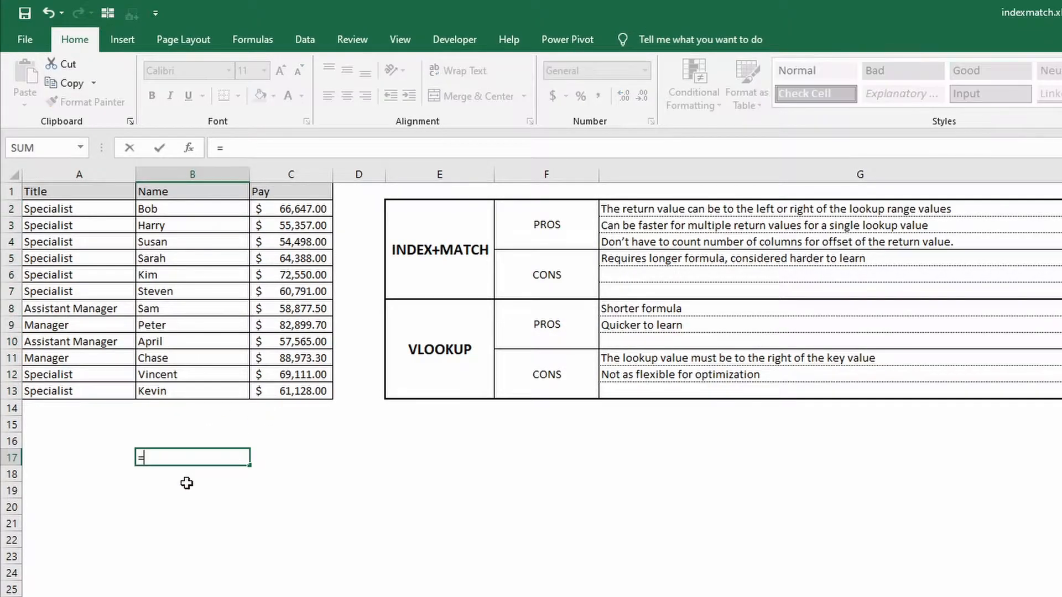
type("index(")
key("Up")
key("Up")
key("Up")
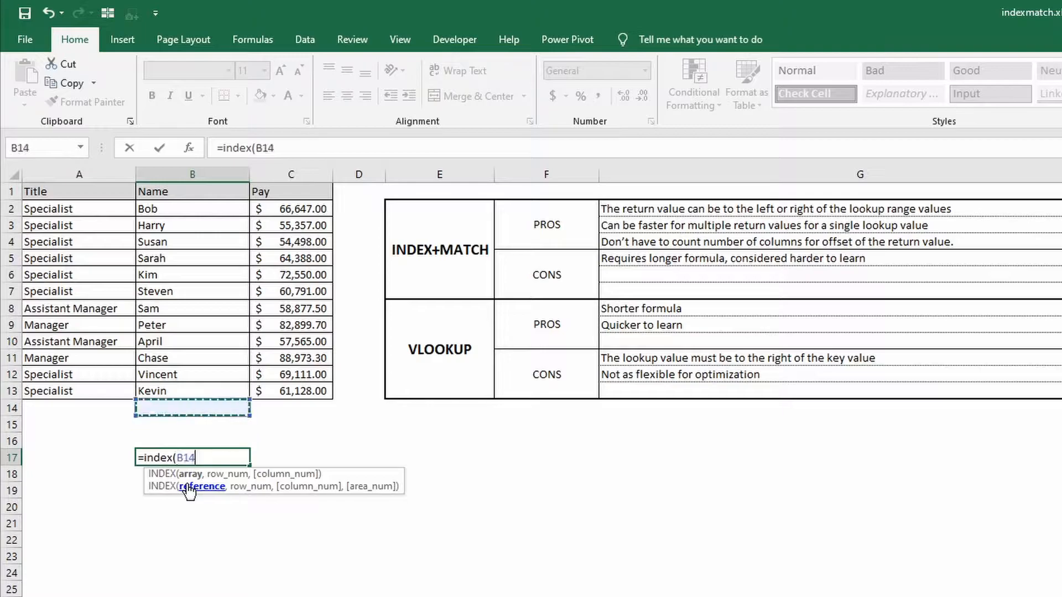
key("Up")
key("shift+Up")
key("shift+Up")
key("shift+Up")
key("shift+Up")
key("shift+Up")
key("shift+Up")
key("shift+Up")
key("shift+Up")
key("shift+Up")
key("shift+Up")
key("shift+Up")
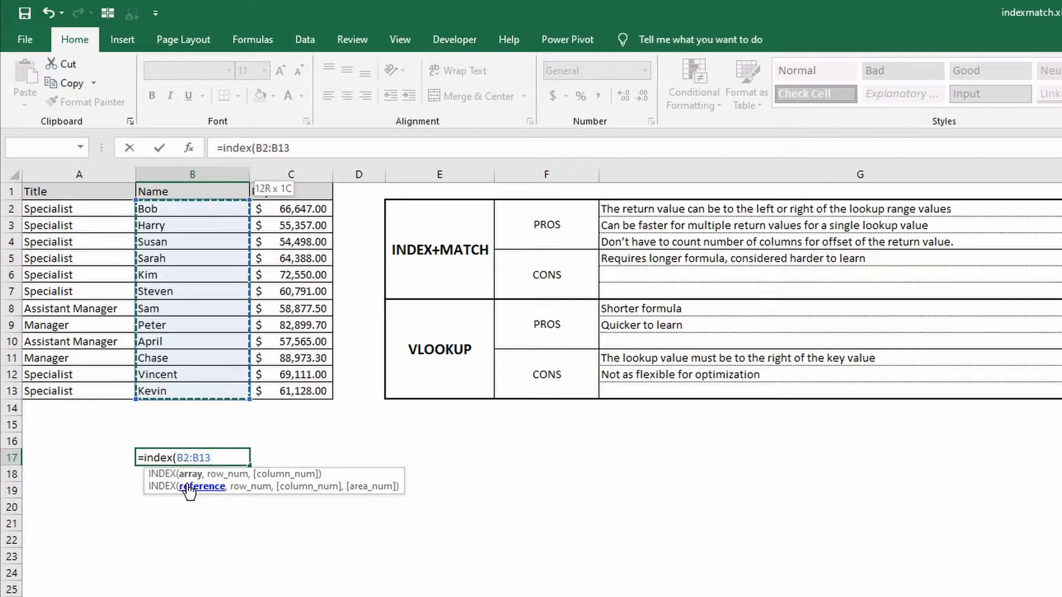
type(",3")
key("Return")
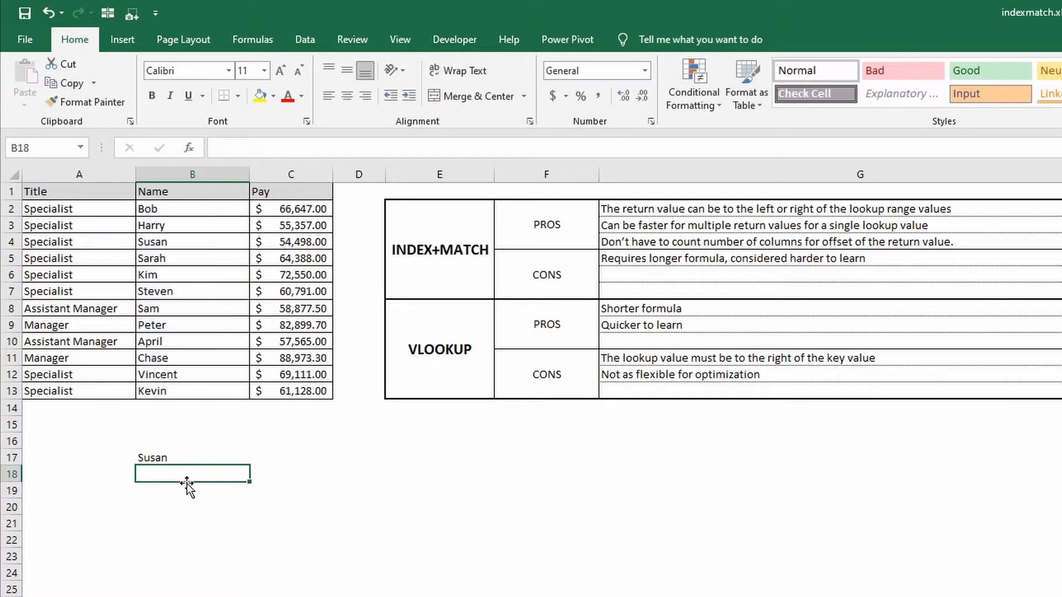
key("Up")
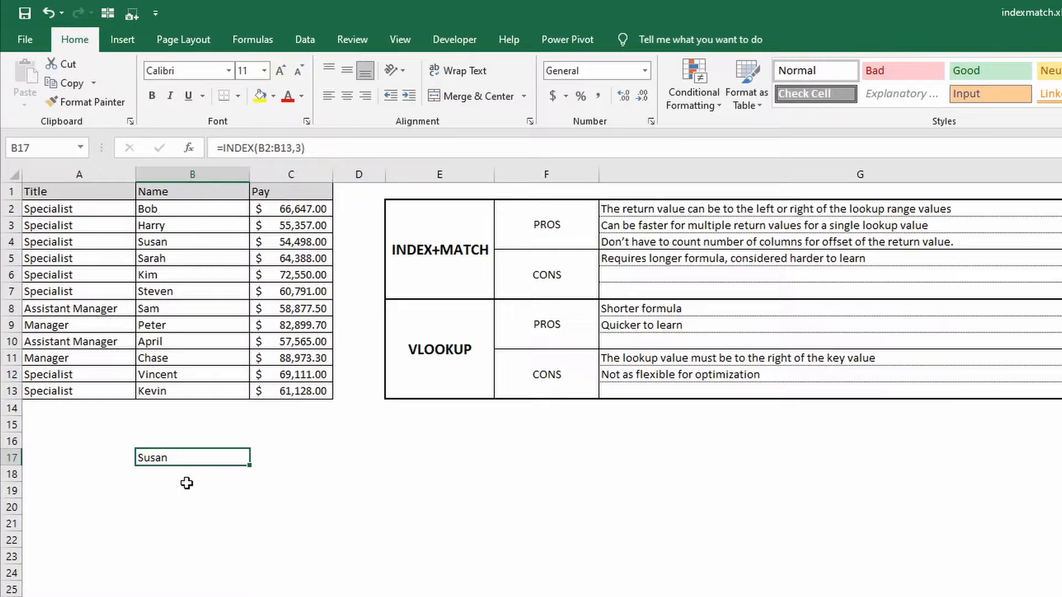
key("Delete")
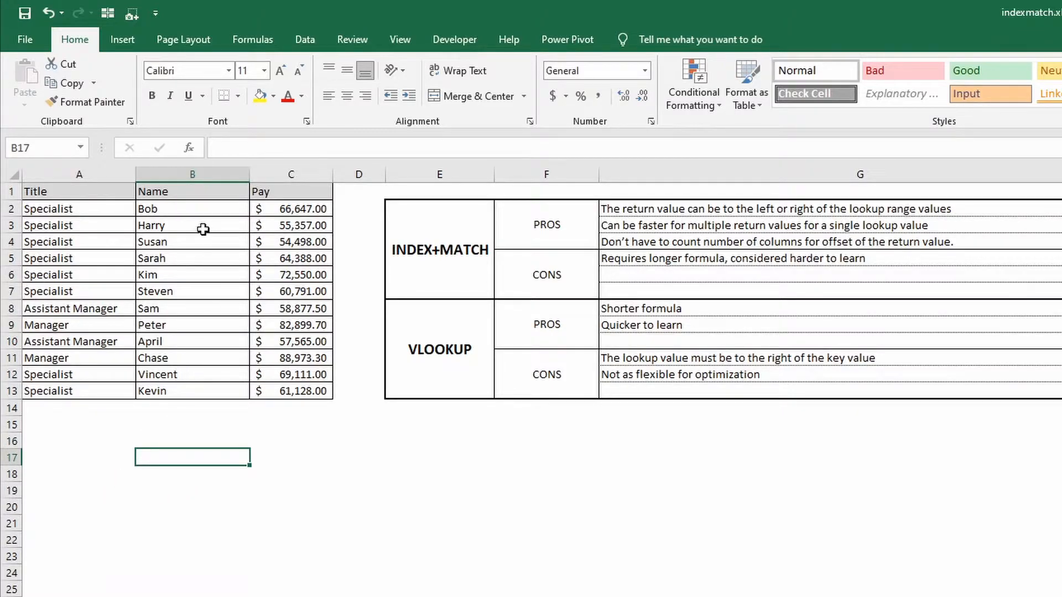
Enter a MATCH formula in B19 that finds the employee name from B4 within B2:B13 using match type 0, and clear the cell.
left_click_drag(197, 210, 204, 393)
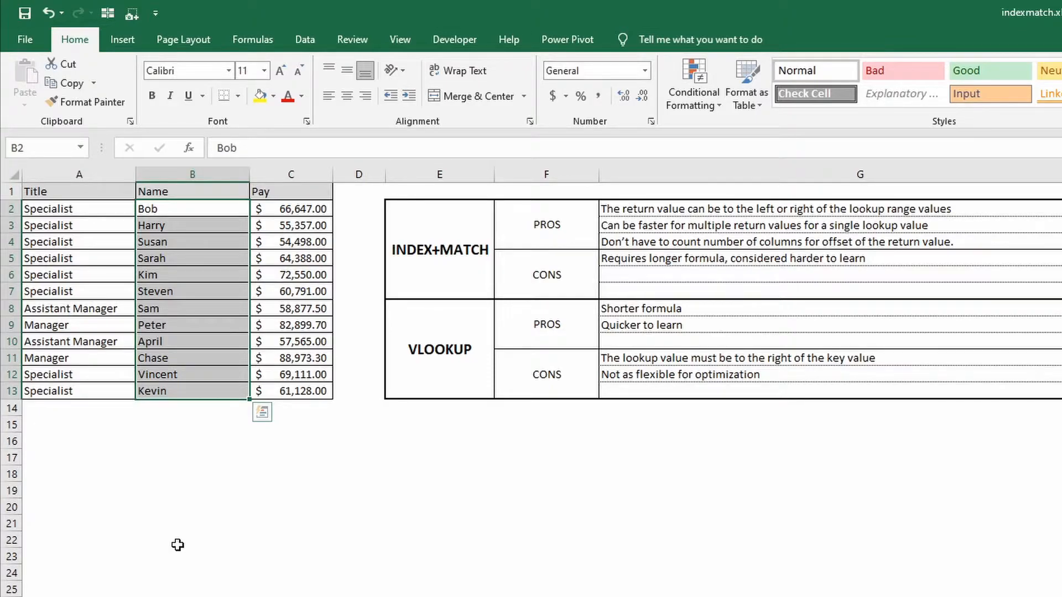
left_click_drag(160, 209, 171, 391)
left_click(190, 241)
left_click(193, 486)
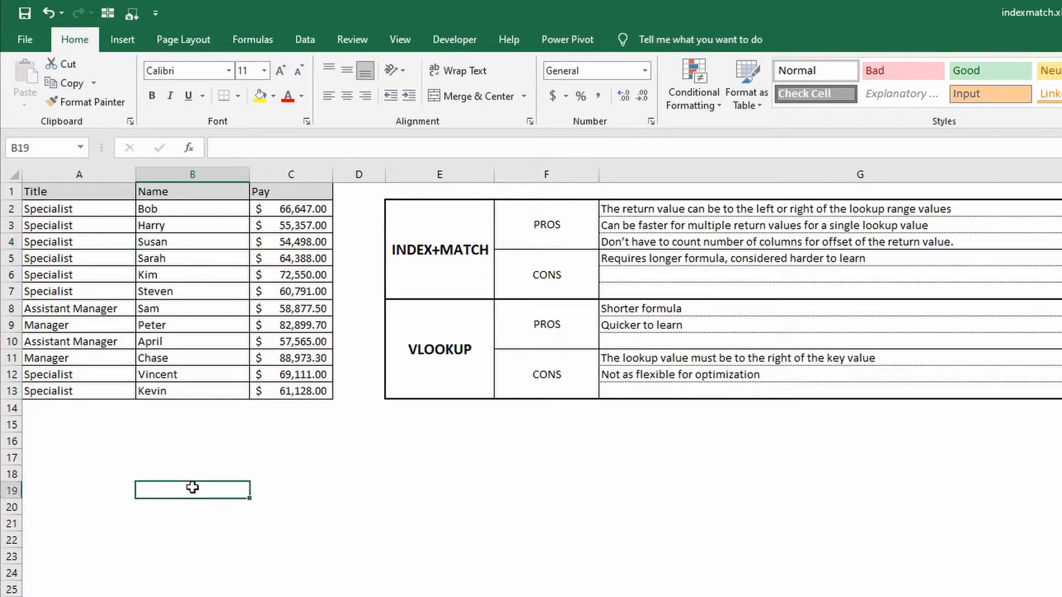
type("=mat")
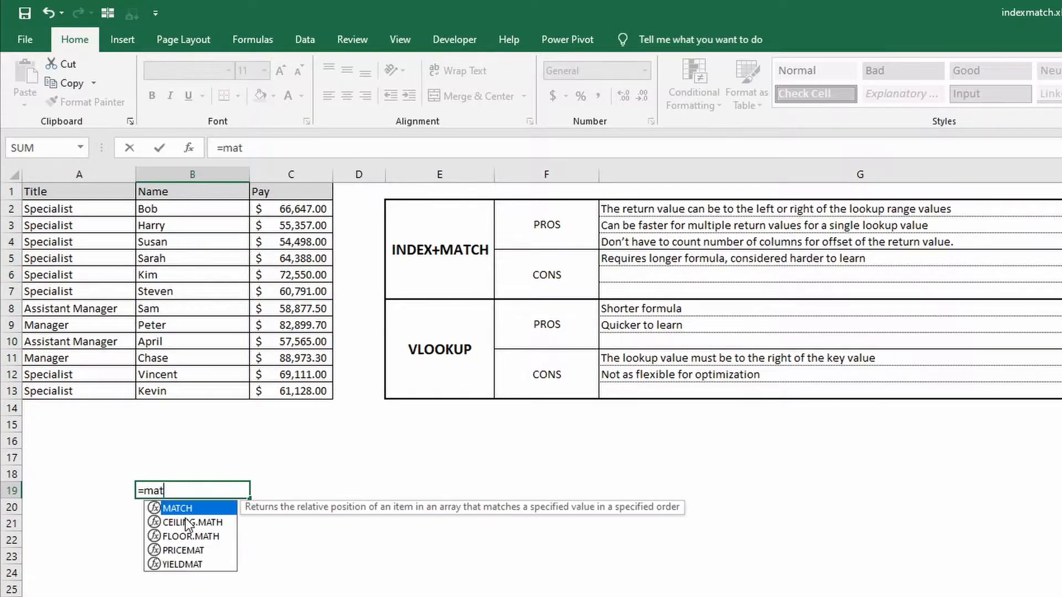
type("ch(\"Susan\",")
left_click_drag(178, 208, 179, 398)
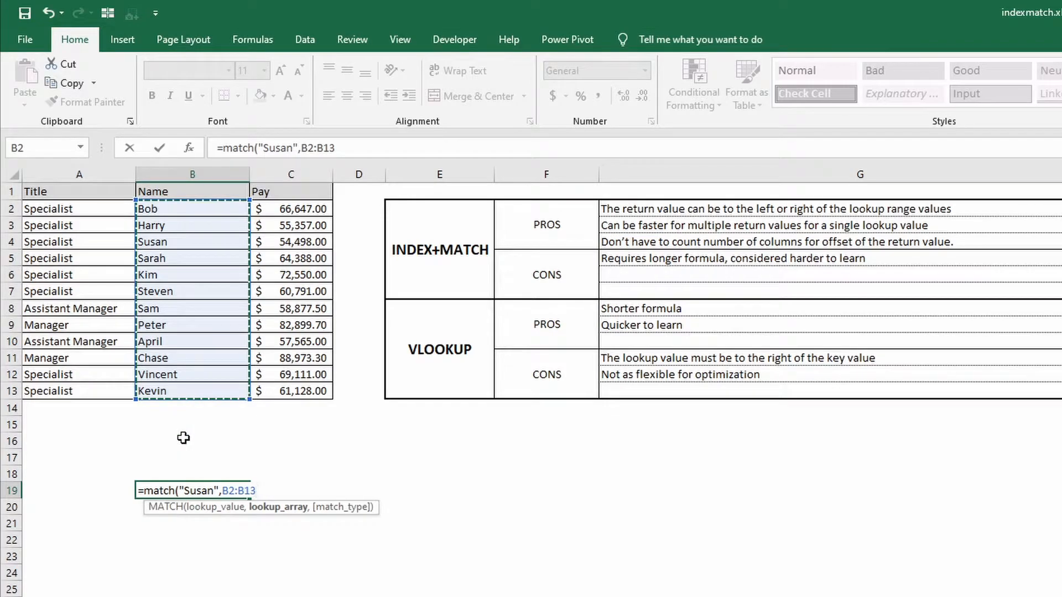
type(",0)")
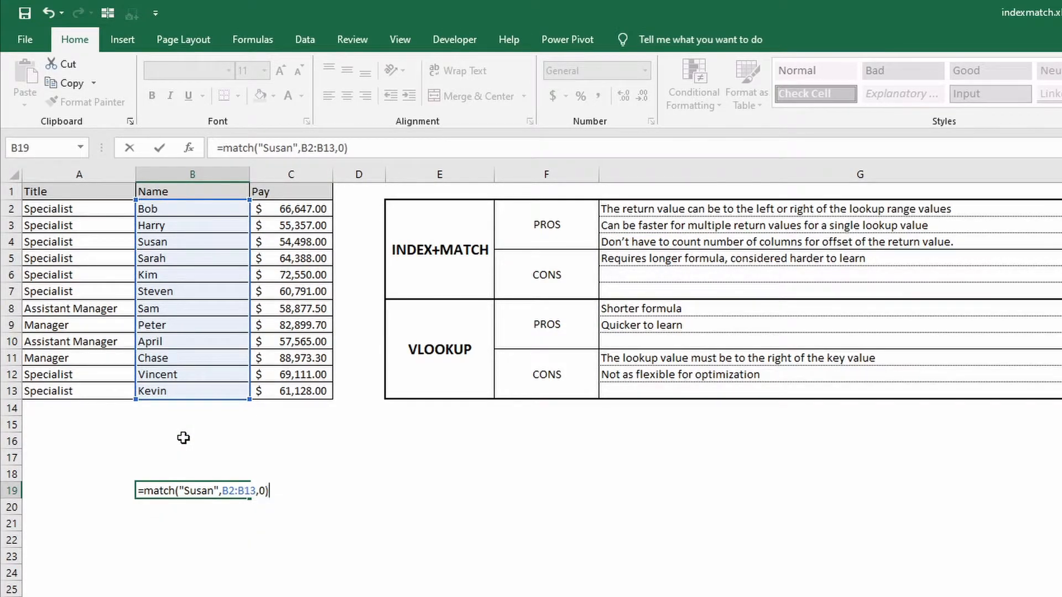
key("Return")
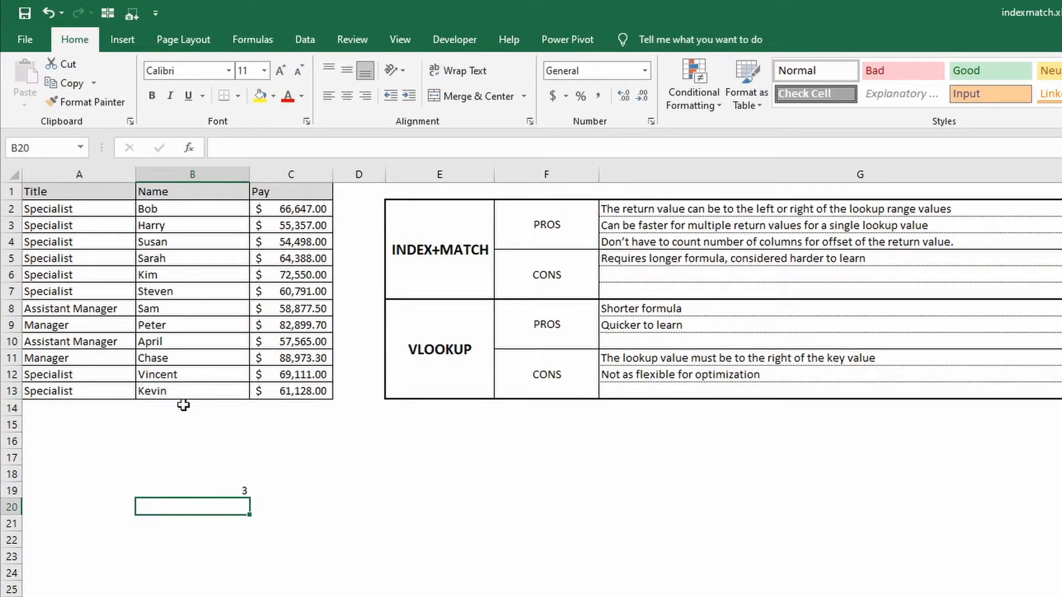
left_click(237, 488)
key("Delete")
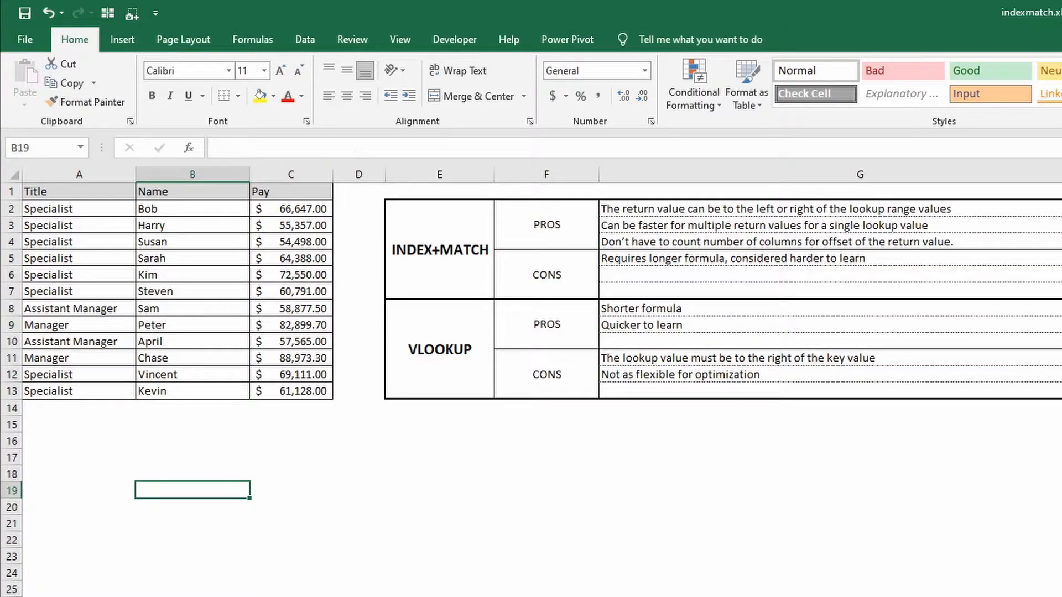
Start an INDEX formula in cell B2 of Sheet2 with the whole Title column, Sheet1!A:A, as its array.
key("ctrl+Page_Down")
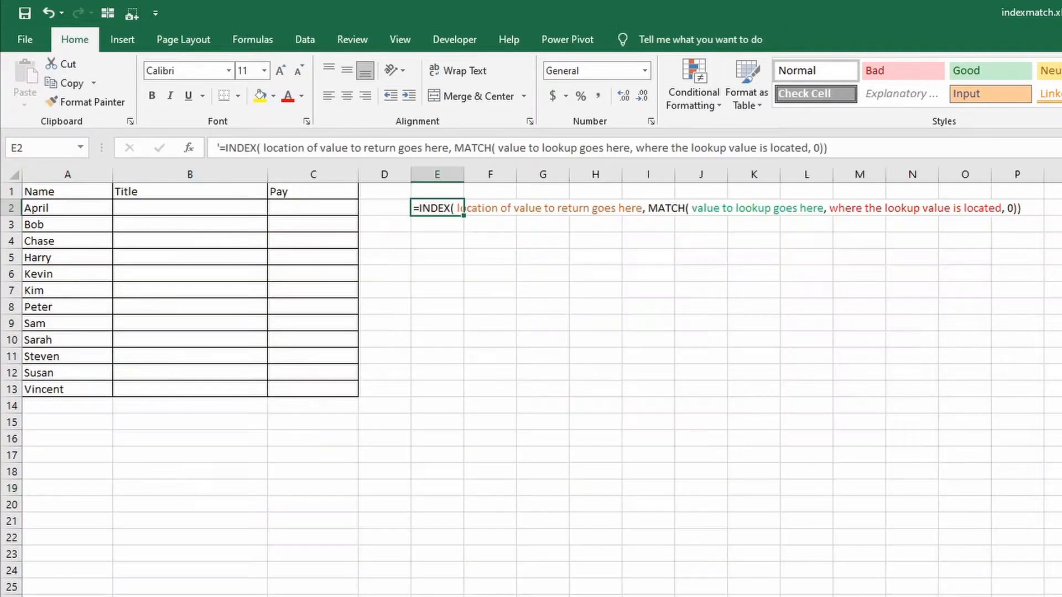
left_click(427, 271)
left_click(426, 212)
left_click(191, 211)
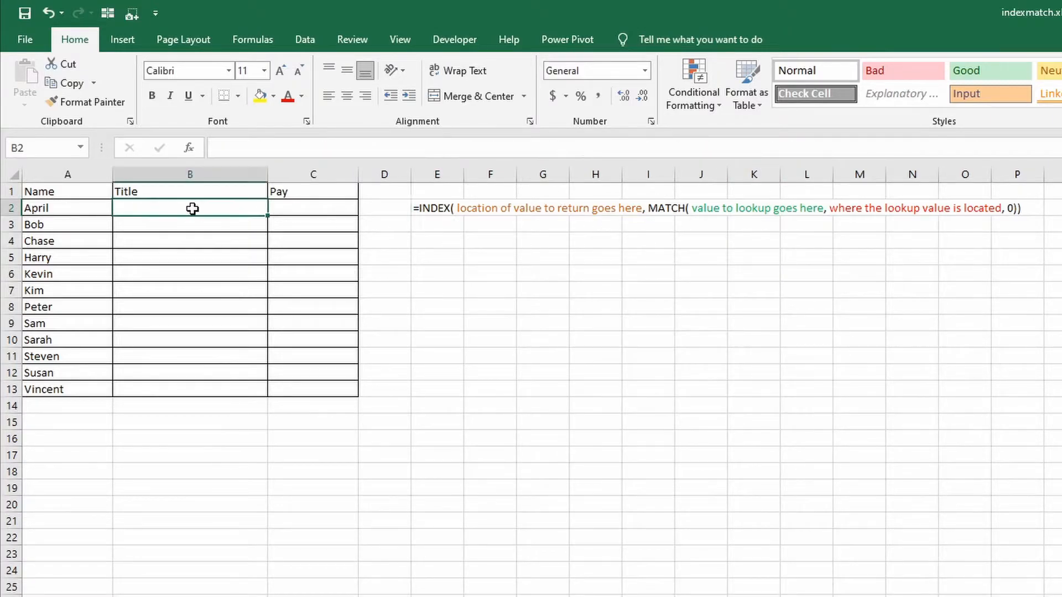
type("=")
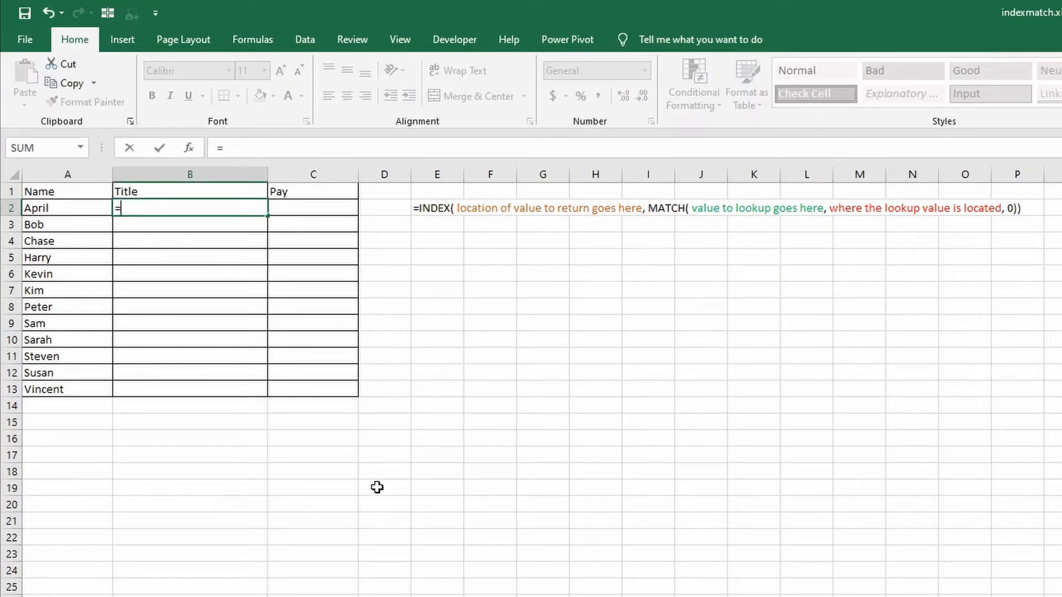
type("index(")
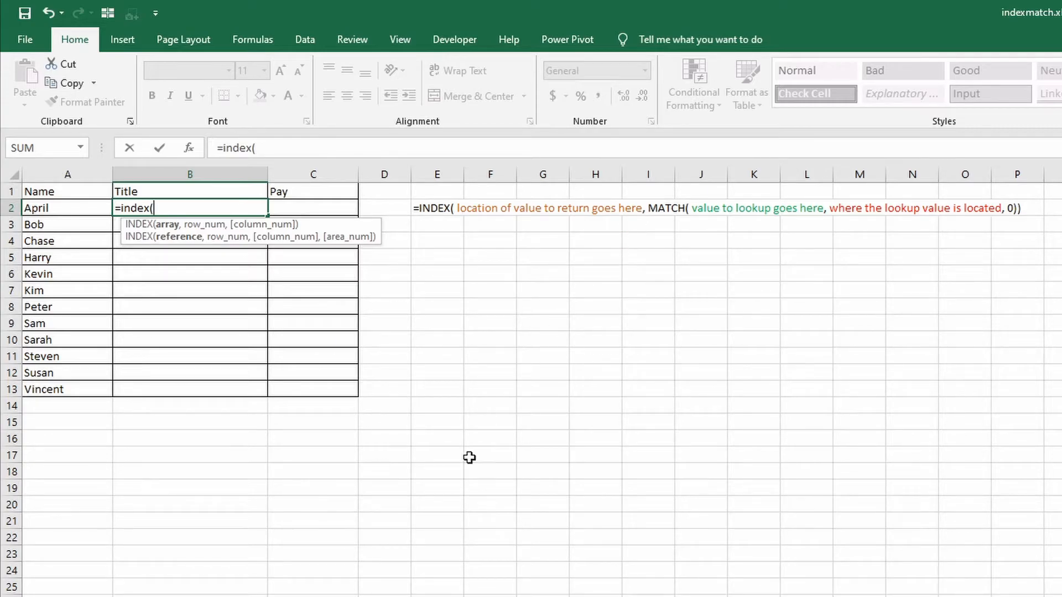
left_click(105, 596)
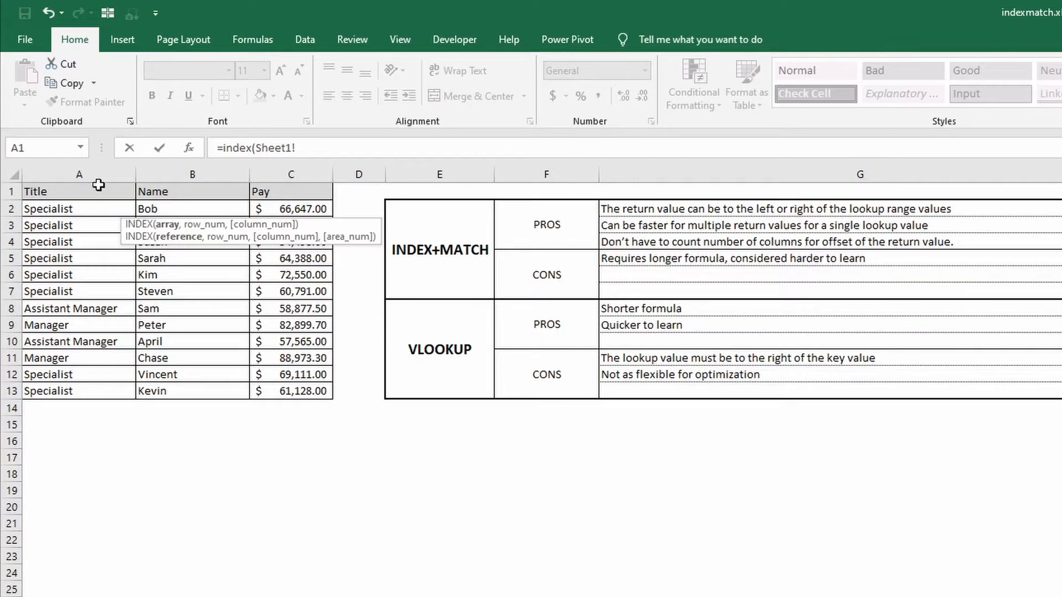
left_click_drag(89, 205, 84, 393)
key("ctrl+space")
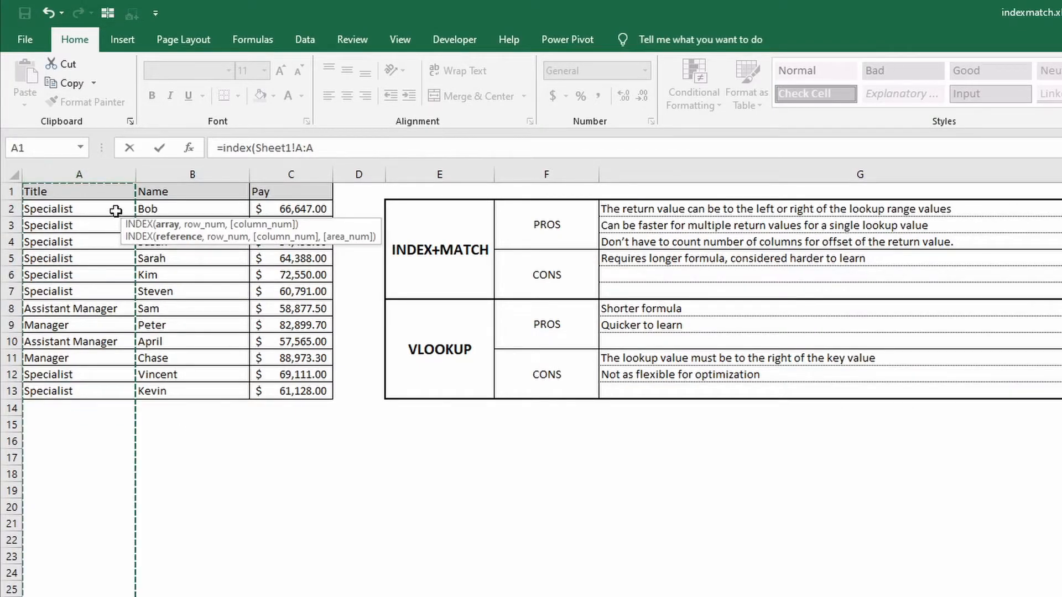
left_click_drag(85, 208, 84, 393)
left_click(83, 175)
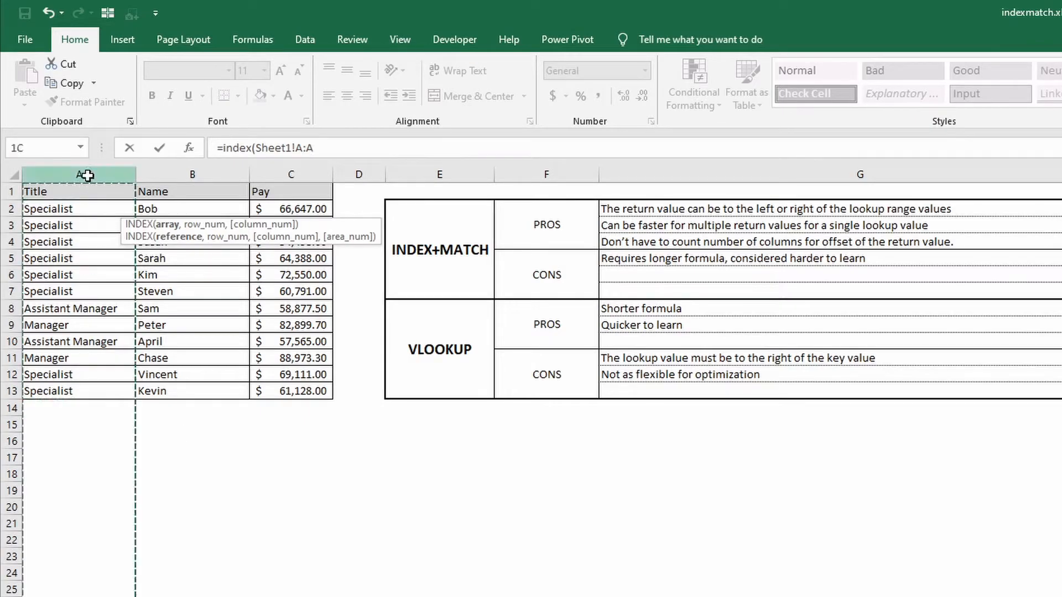
type(",")
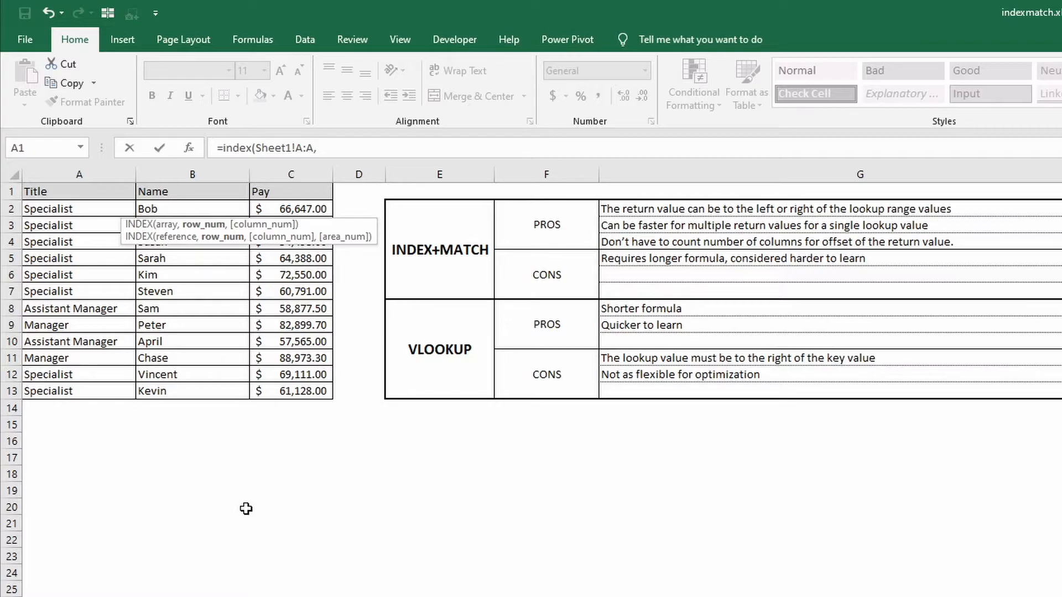
Complete the B2 formula with MATCH(Sheet2!A2,Sheet1!B:B,0) nested as the row number.
type("match(")
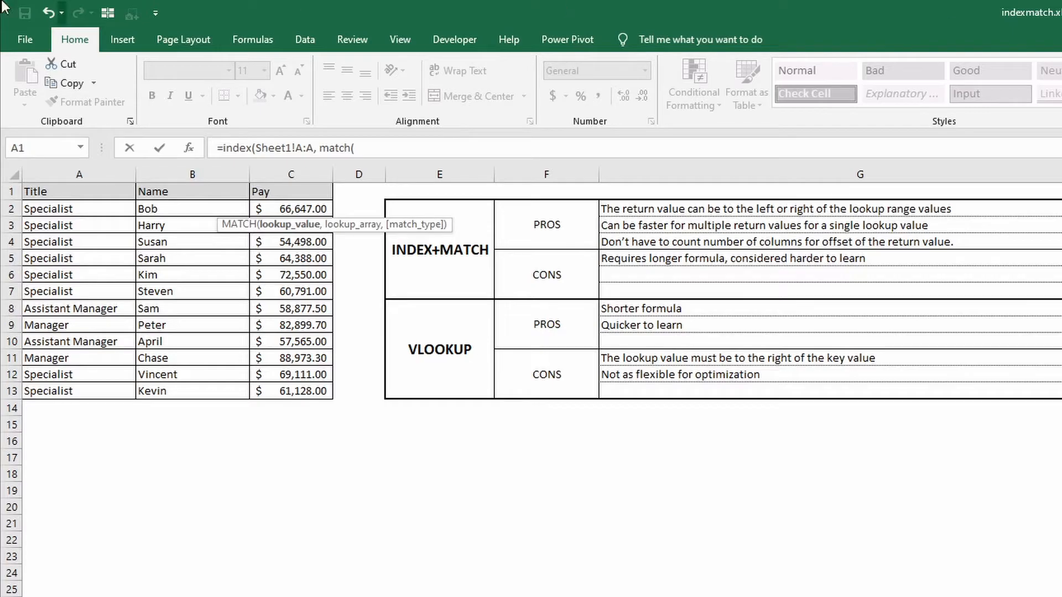
key("ctrl+Page_Down")
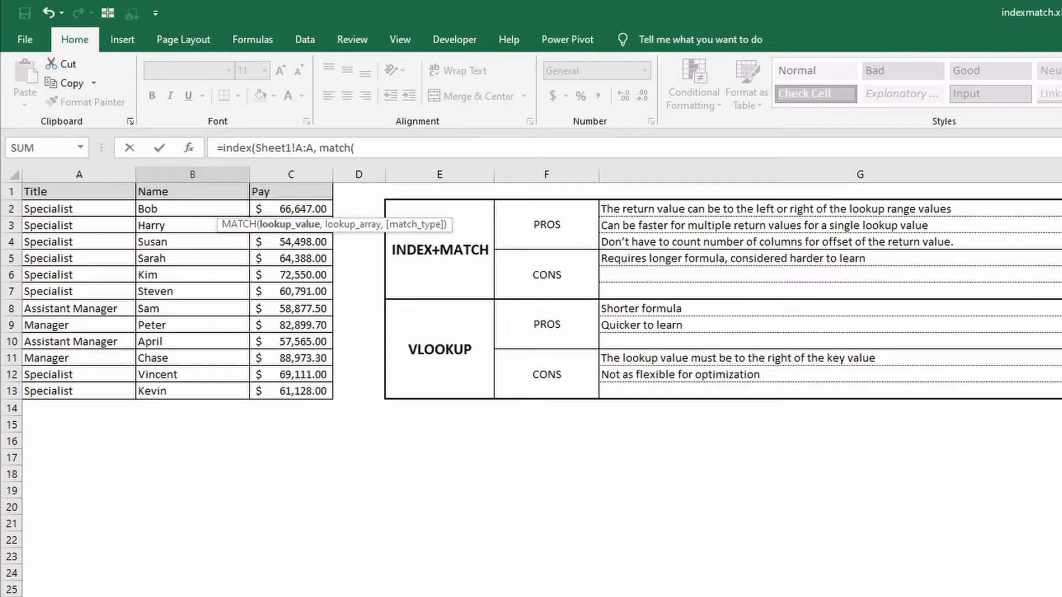
left_click(205, 596)
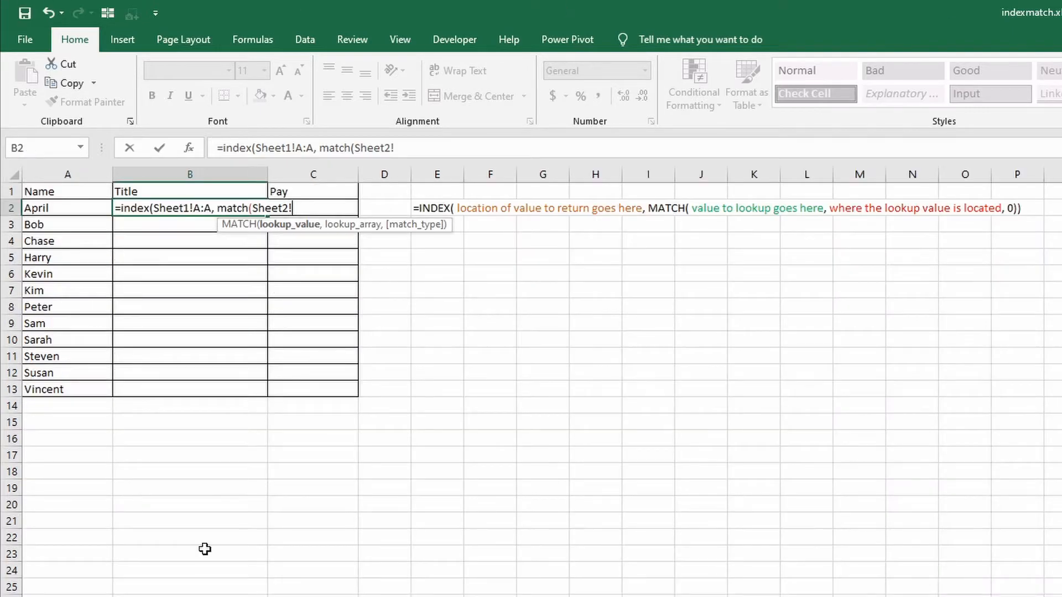
left_click(72, 208)
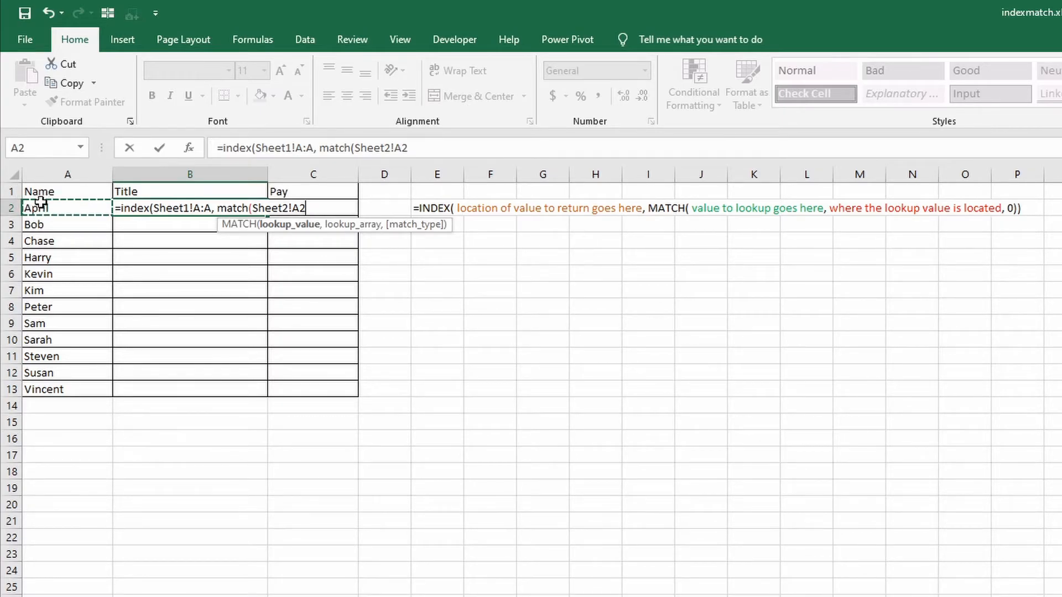
type(",")
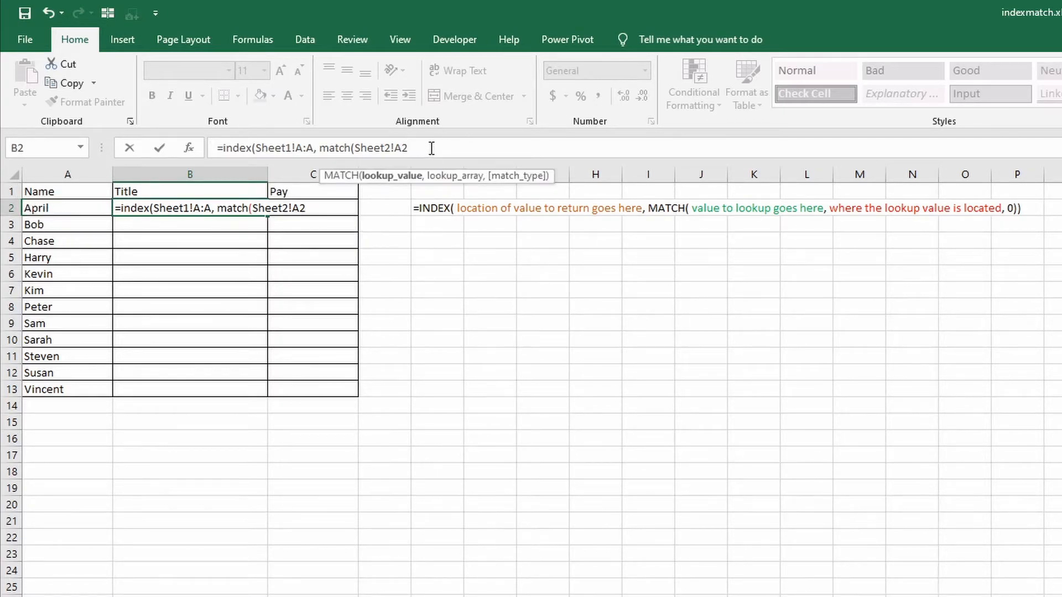
key("ctrl+Page_Up")
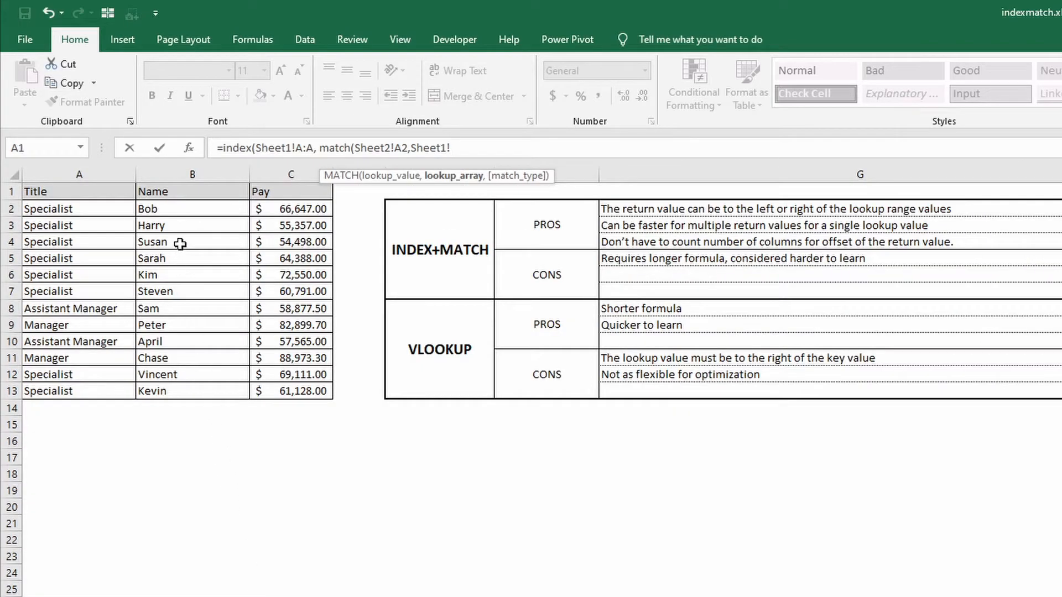
left_click(189, 174)
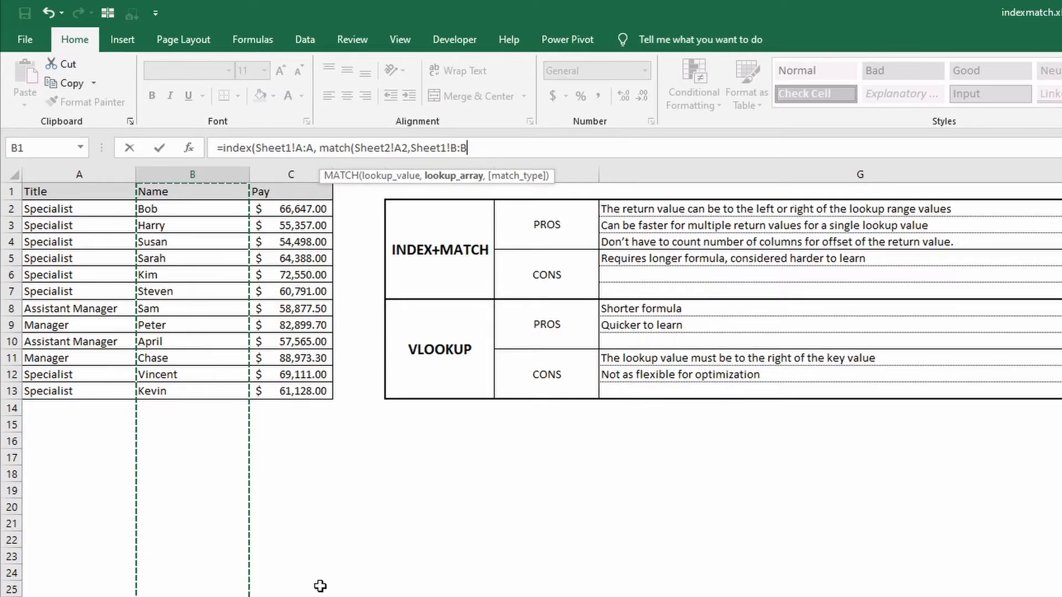
type(",0")
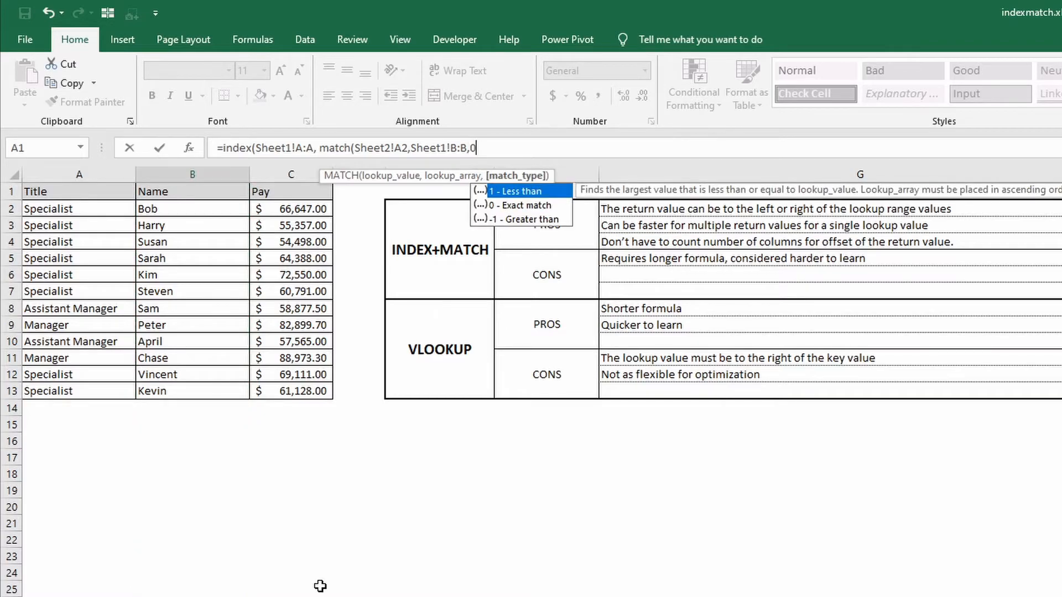
type("))")
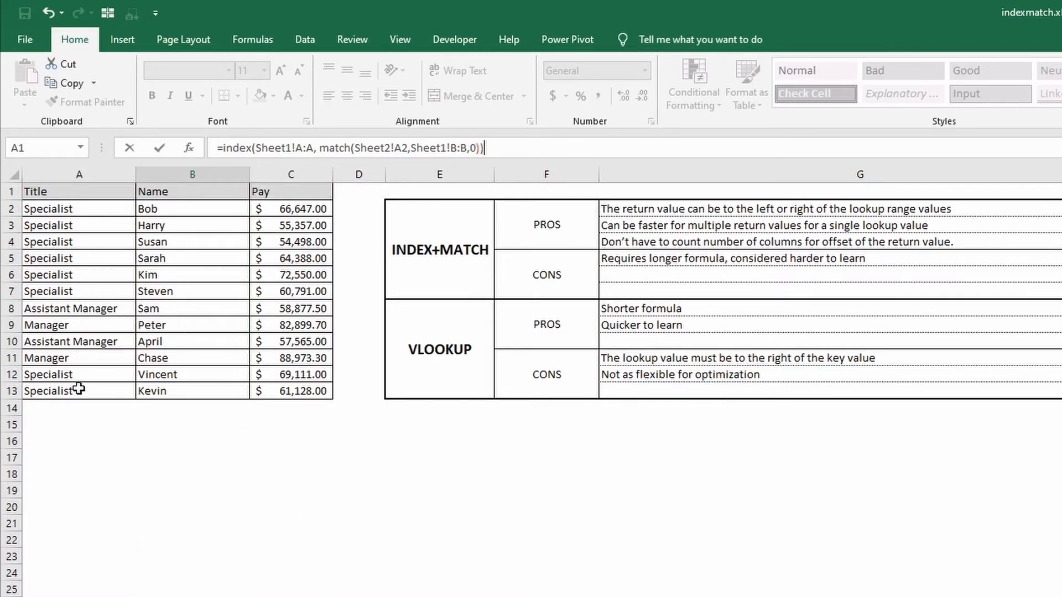
key("Return")
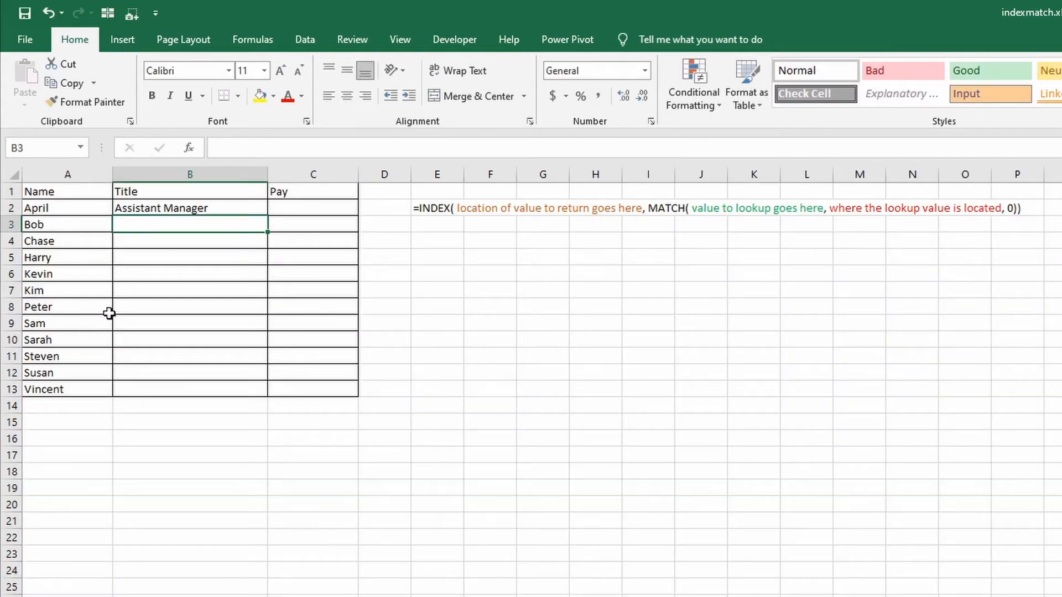
Check the title in B2 against the matching Sheet1 record and fill the formula down through B13.
left_click(175, 207)
left_click(52, 207)
left_click(151, 208)
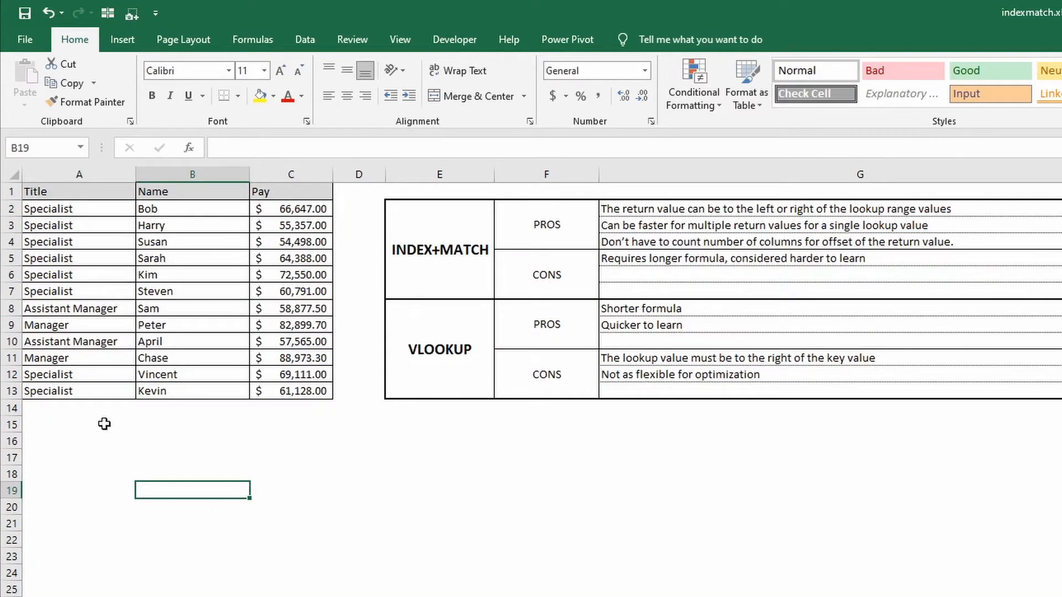
left_click(151, 339)
left_click(62, 339)
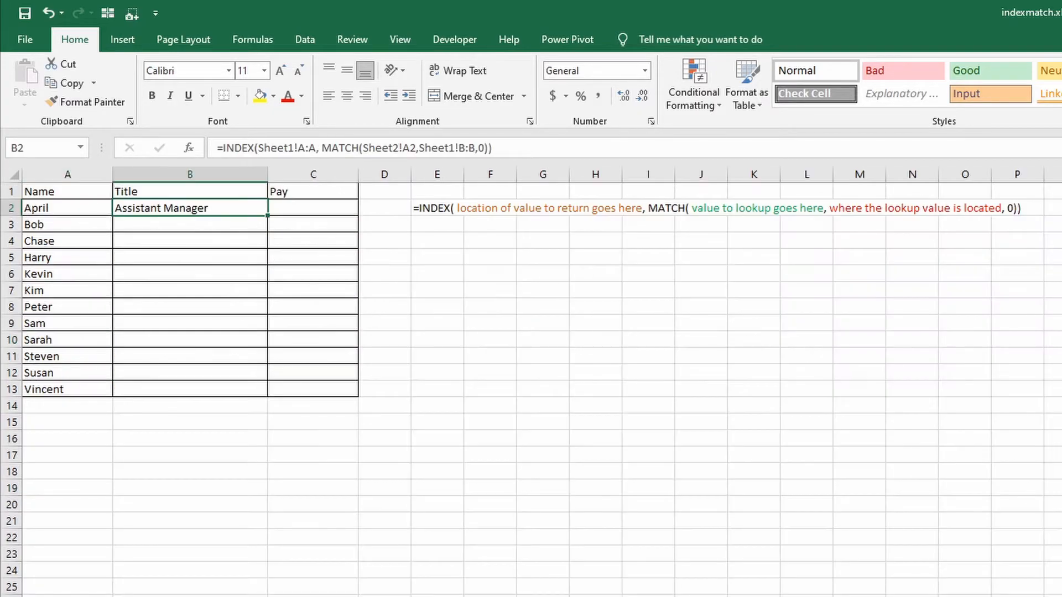
double_click(268, 216)
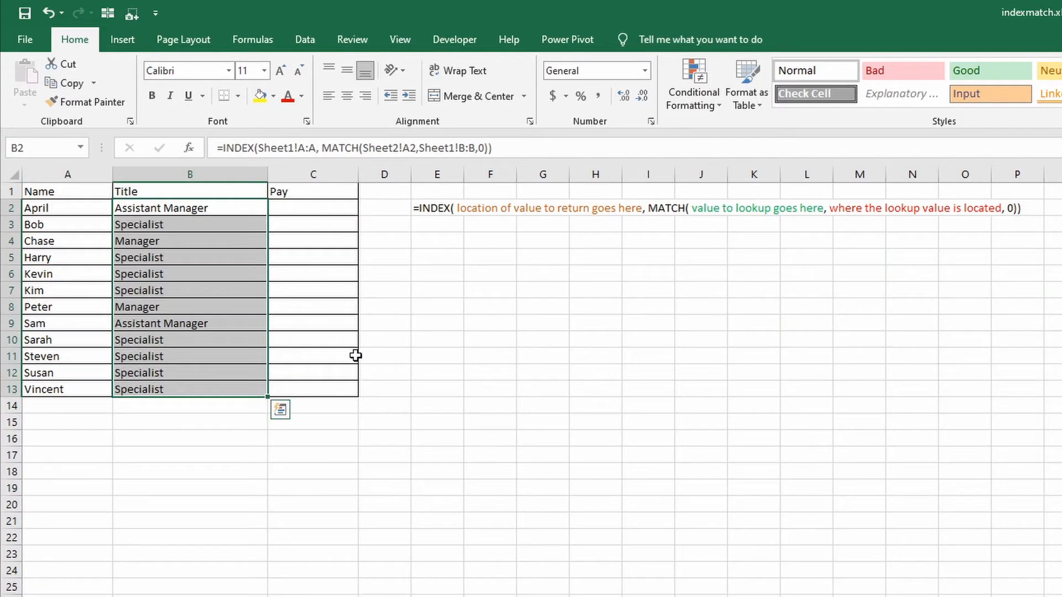
Edit the title formula in B2 so its MATCH lookup value is column-locked as Sheet2!$A2.
left_click(314, 209)
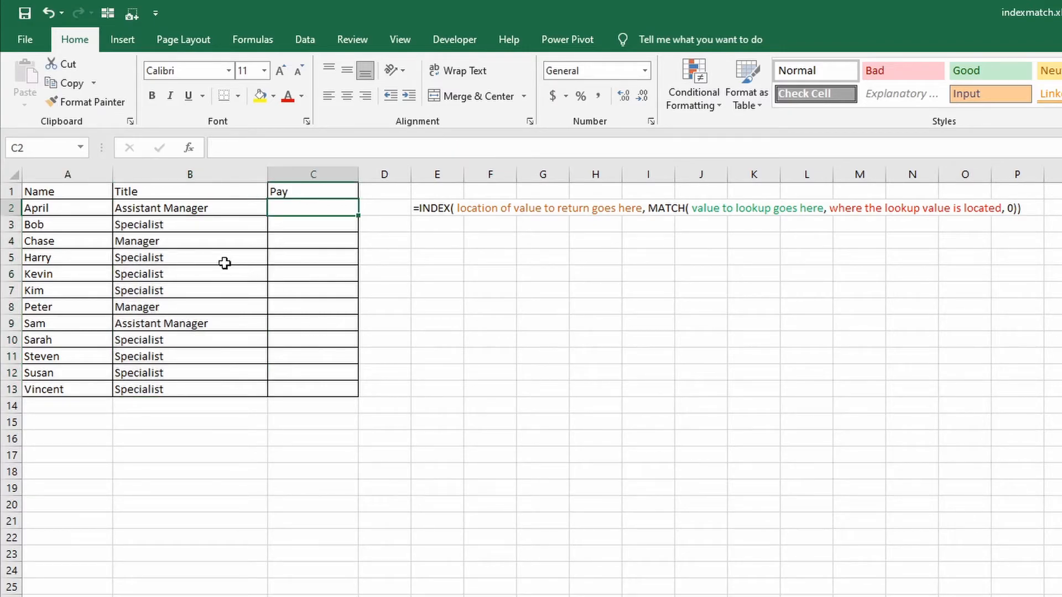
left_click(176, 209)
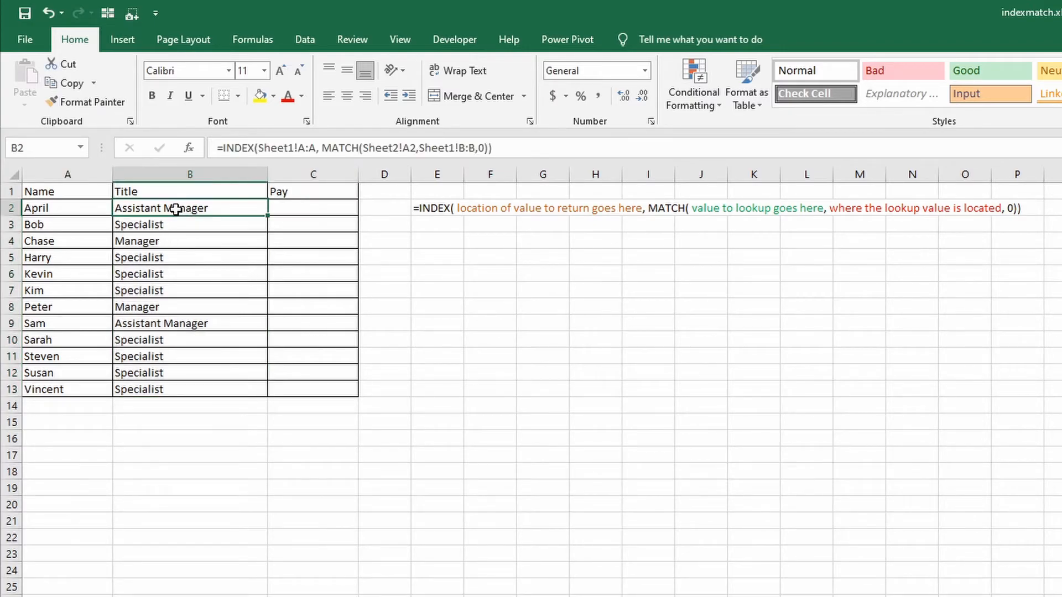
left_click(308, 148)
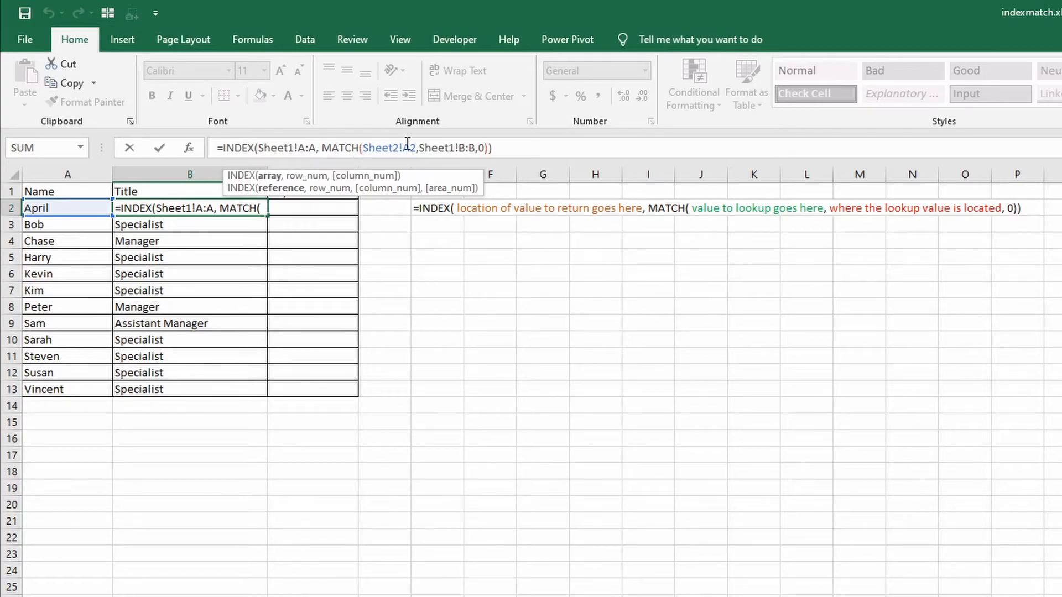
left_click(404, 149)
key("F4")
key("F4")
key("F4")
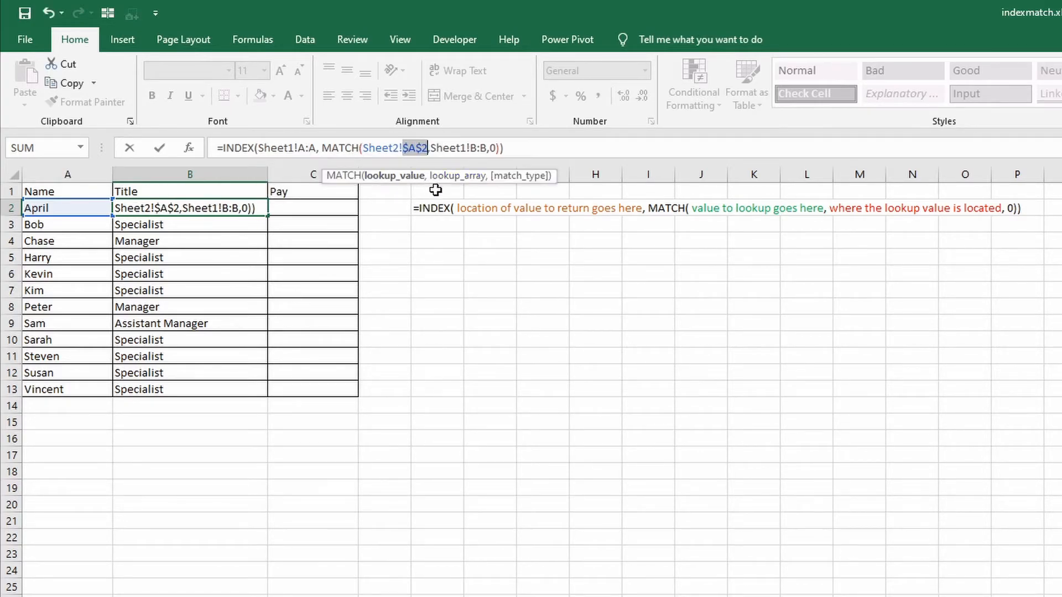
Make the MATCH lookup array in the B2 formula absolute as Sheet1!$B:$B and commit the formula.
left_click(471, 148)
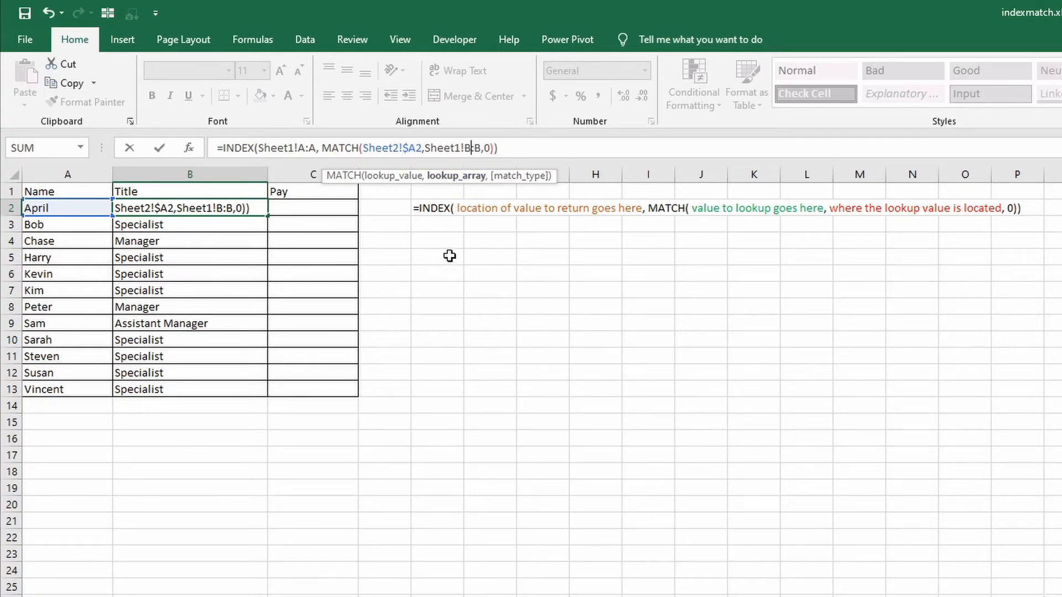
key("F4")
key("F4")
key("F4")
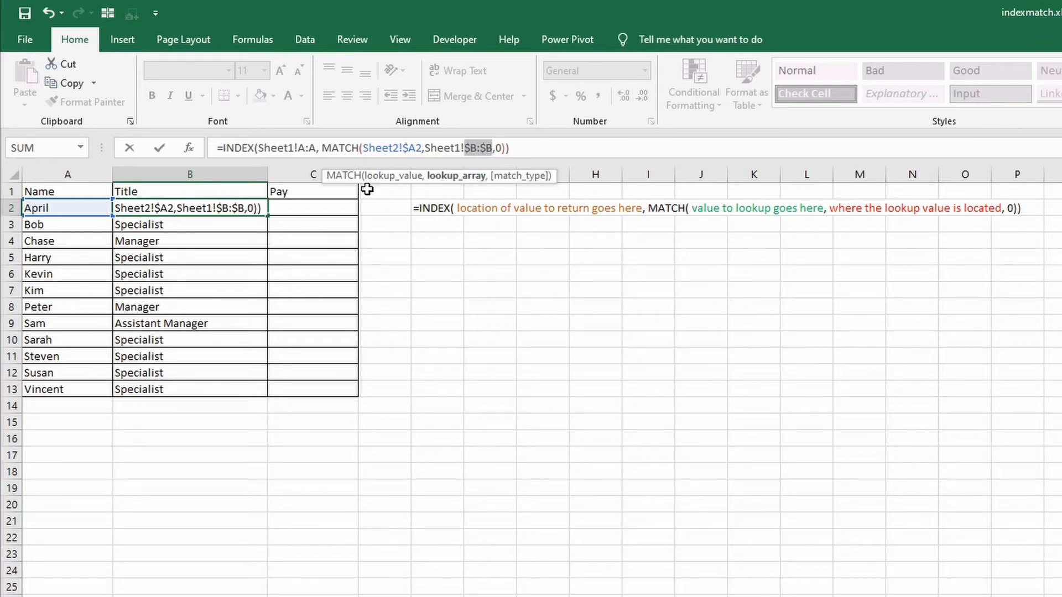
key("Return")
Copy the B2 formula across into the first Pay cell, C2.
left_click(217, 206)
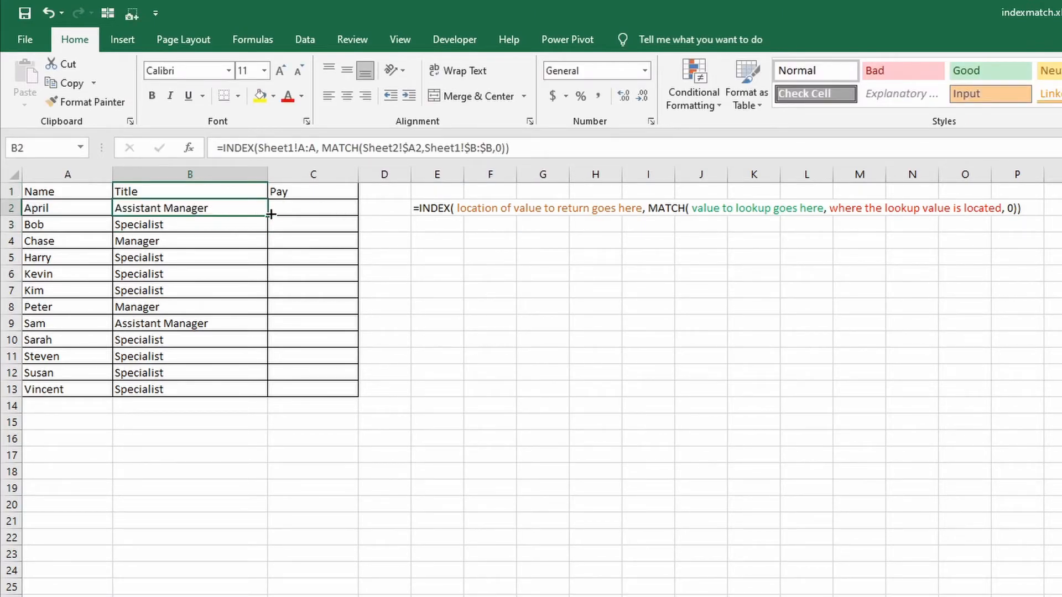
left_click_drag(260, 211, 308, 213)
left_click(308, 214)
Replace the INDEX array in the C2 formula with the whole Pay column of Sheet1, Sheet1!C:C.
left_click_drag(308, 148, 258, 136)
key("Delete")
key("Delete")
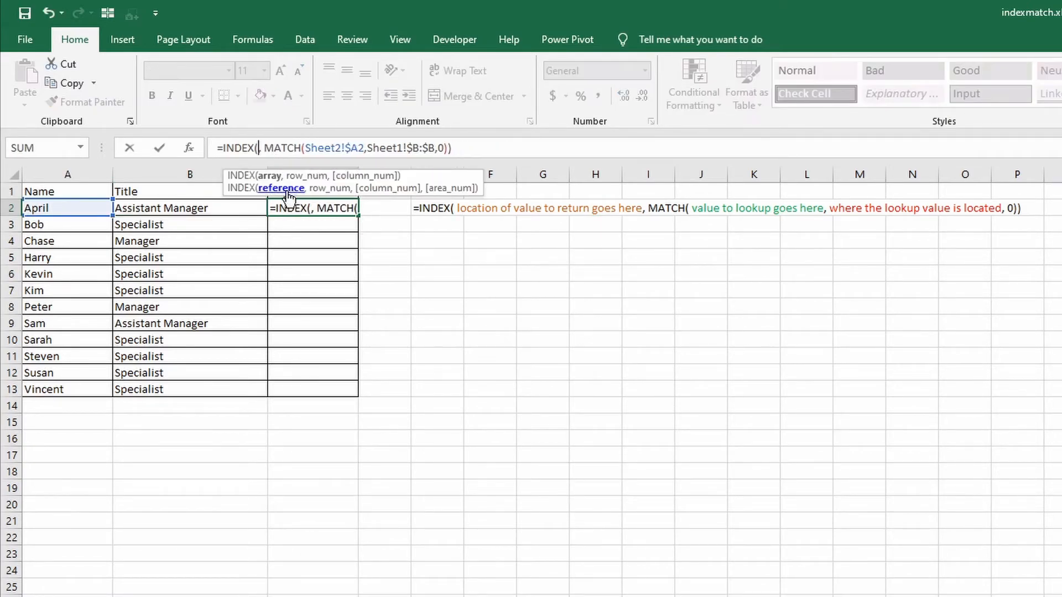
left_click(100, 596)
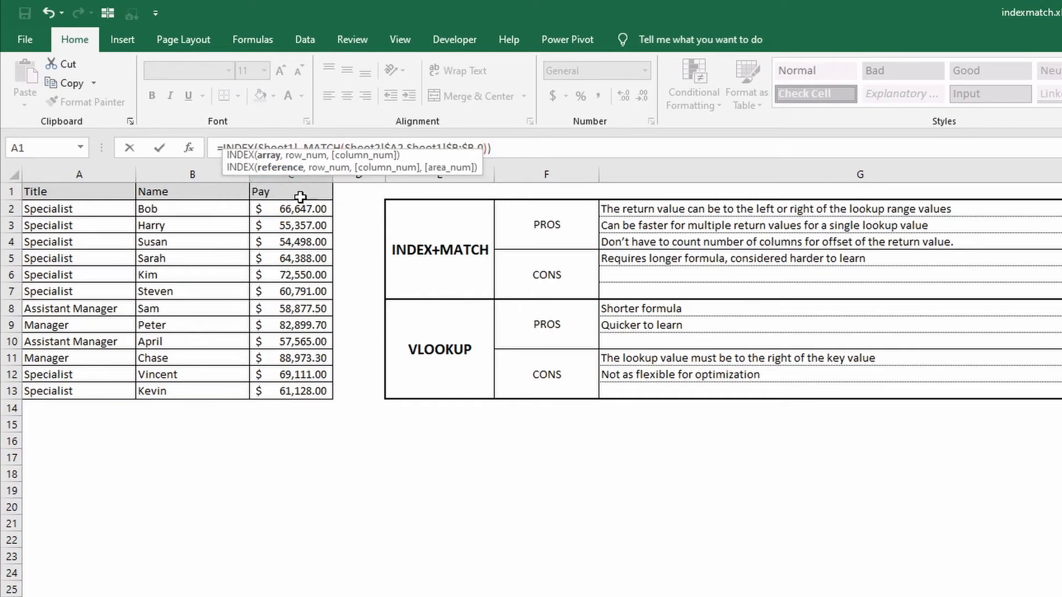
left_click(296, 175)
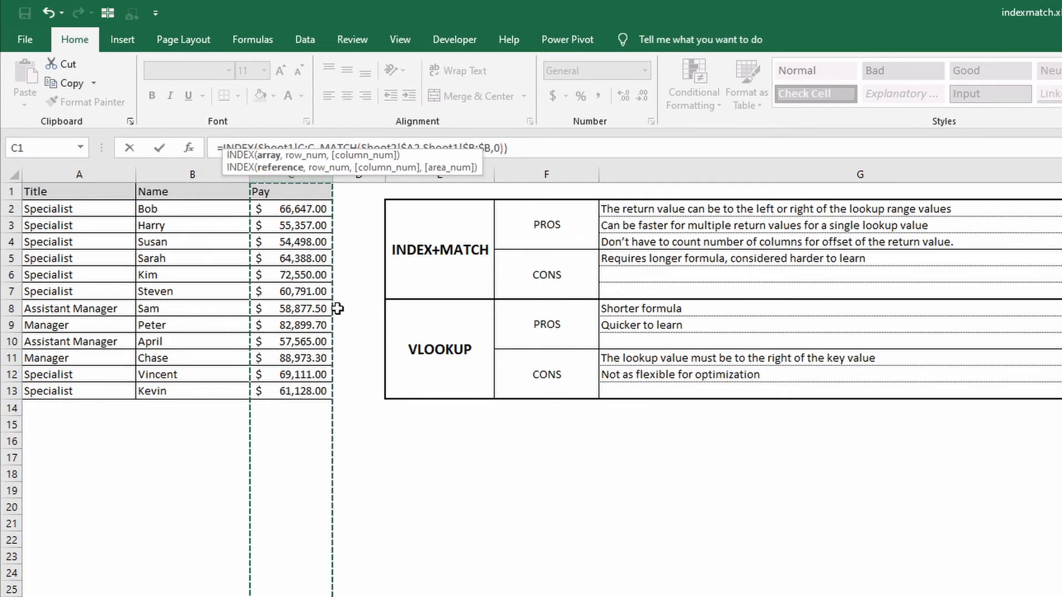
key("Return")
Fill the C2 pay formula down through C13 and apply the dollar accounting number format to the column's values.
left_click(349, 207)
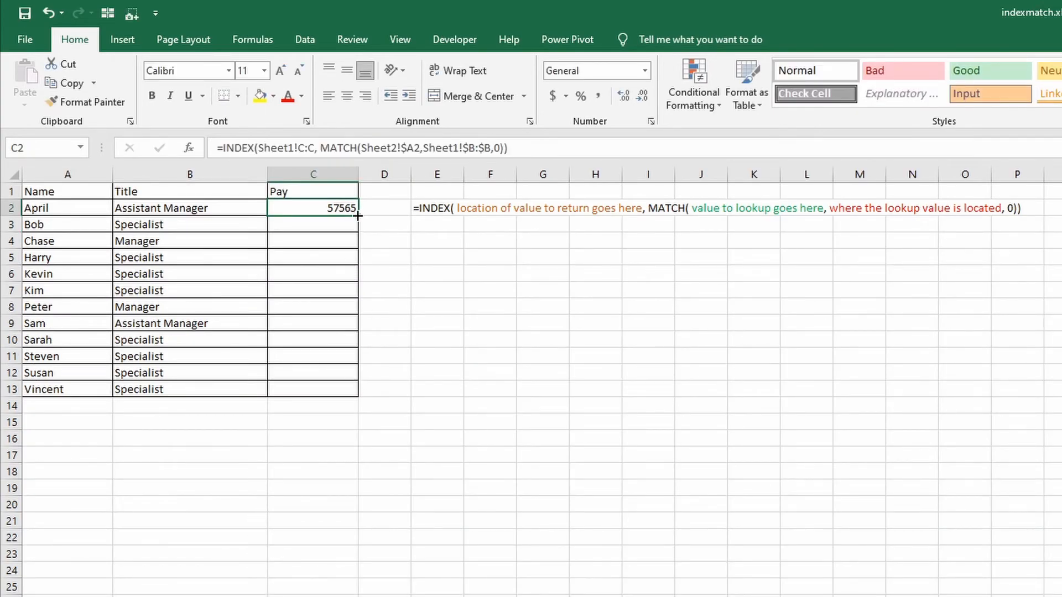
double_click(358, 215)
left_click(554, 96)
left_click(573, 453)
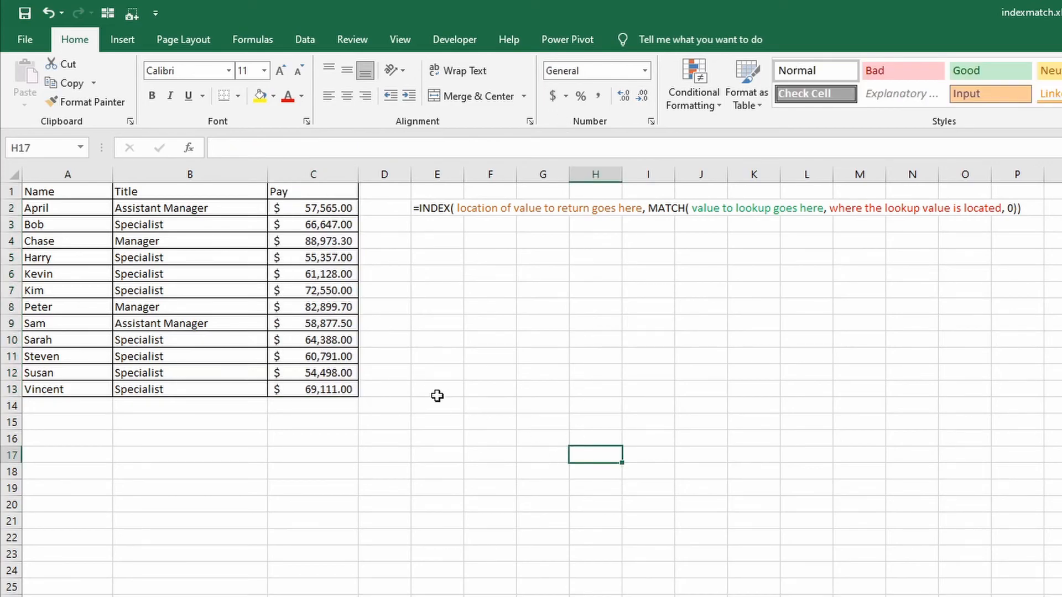
left_click(436, 323)
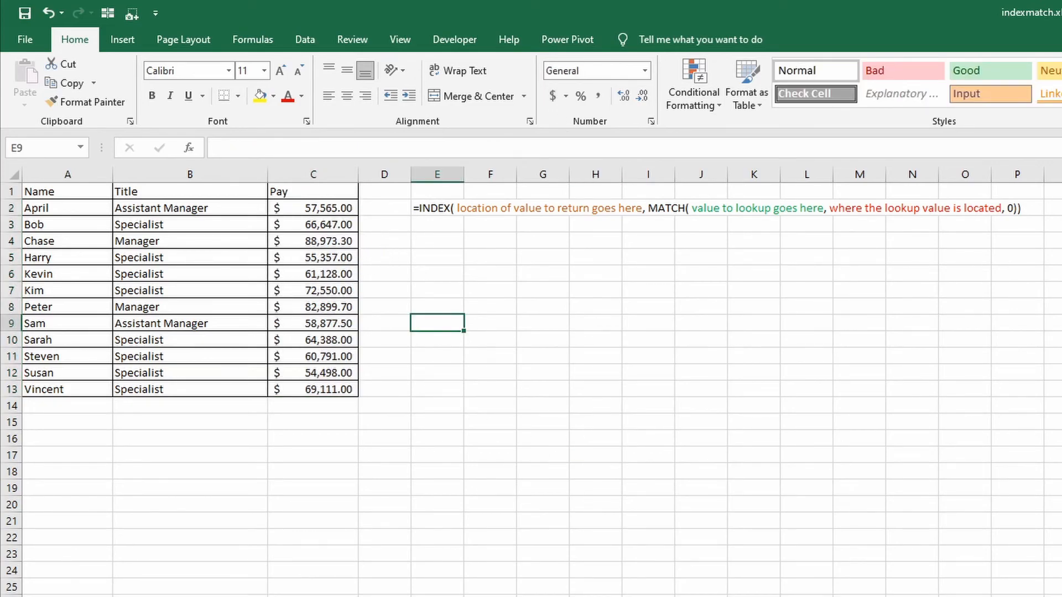